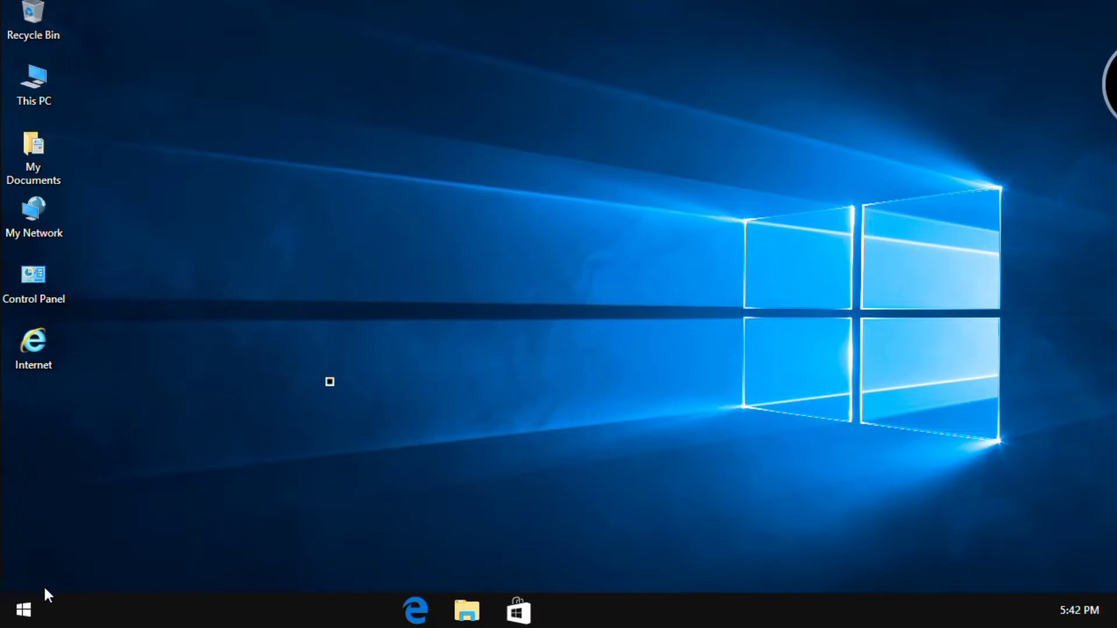
Open the properties of This PC from the desktop.
click(25, 614)
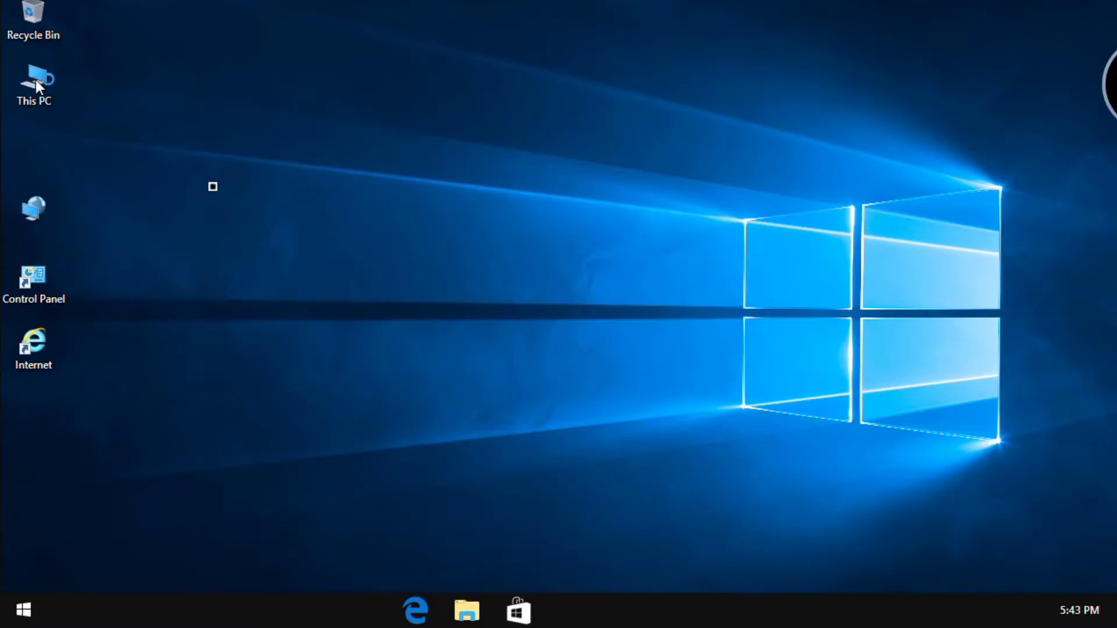
click(855, 84)
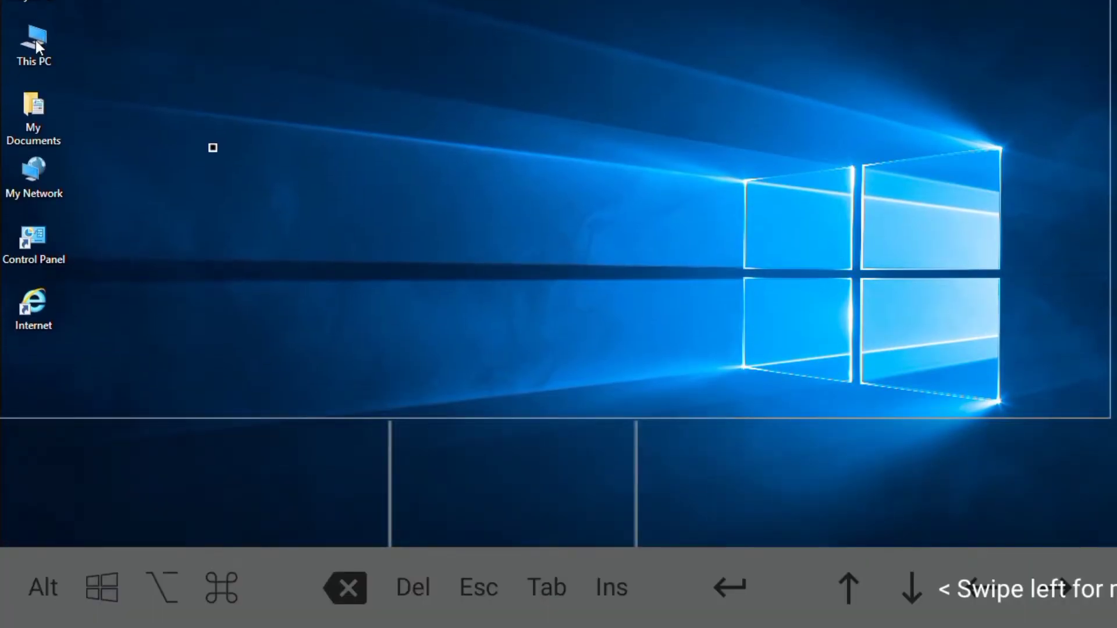
click(36, 41)
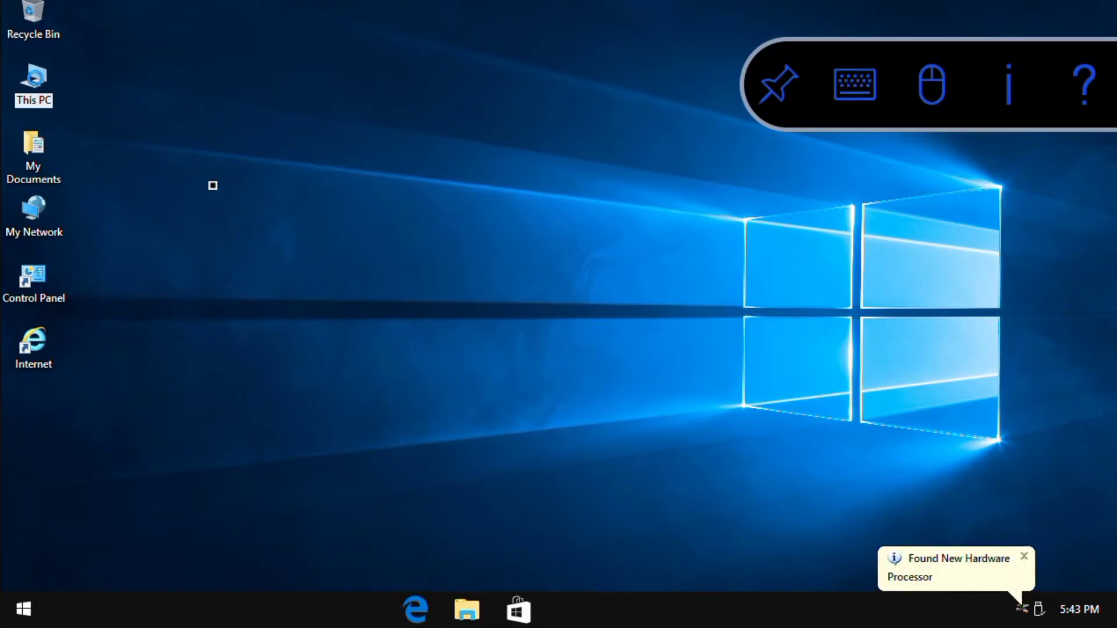
right_click(36, 79)
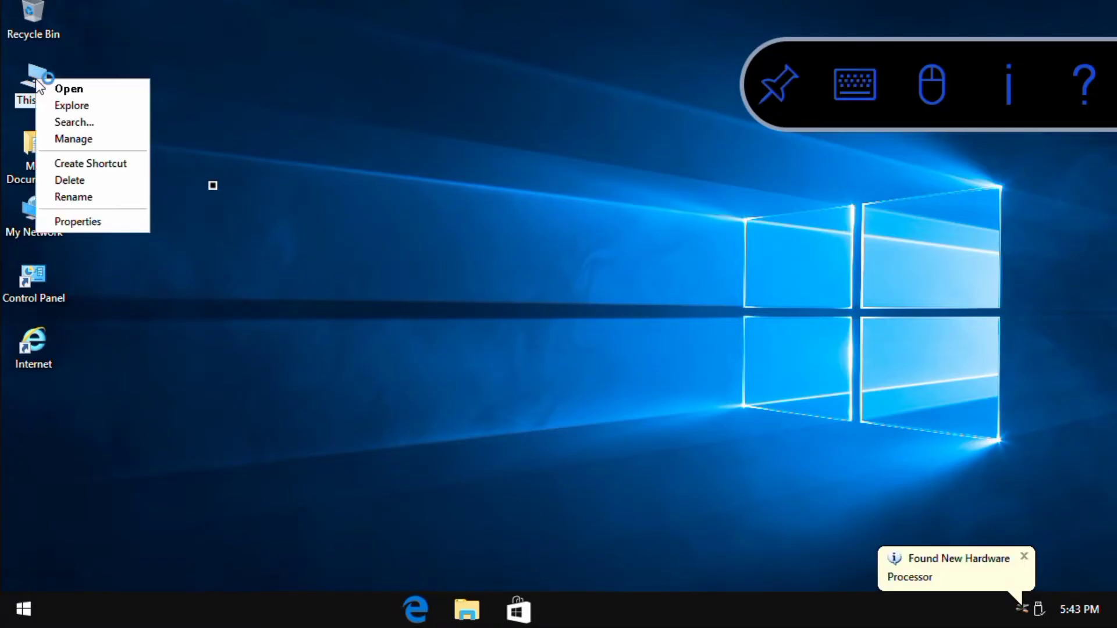
click(66, 144)
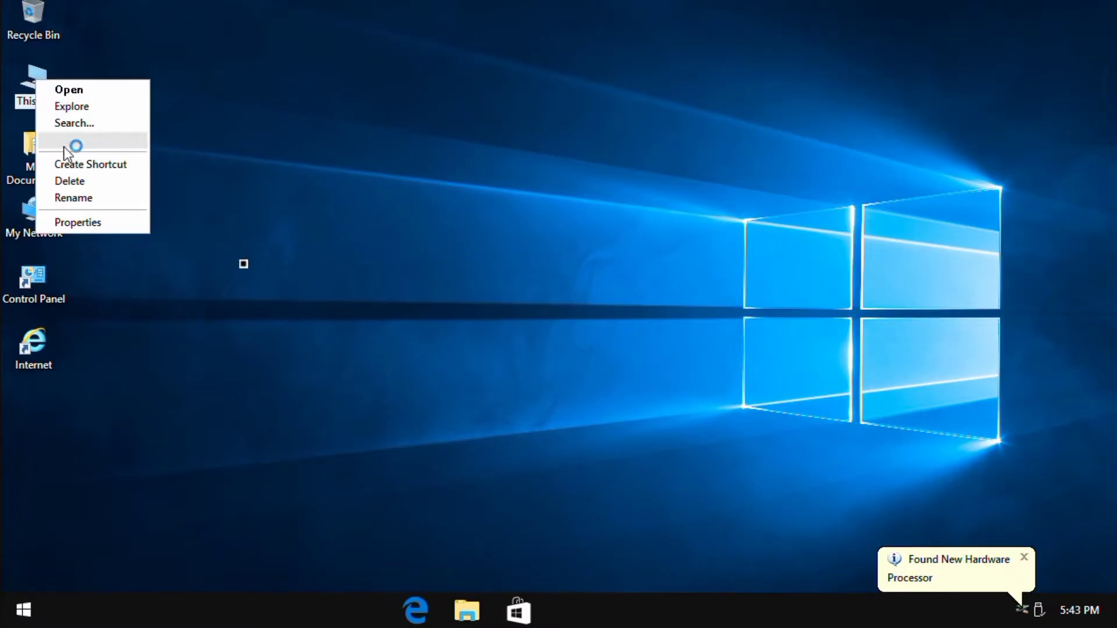
click(68, 221)
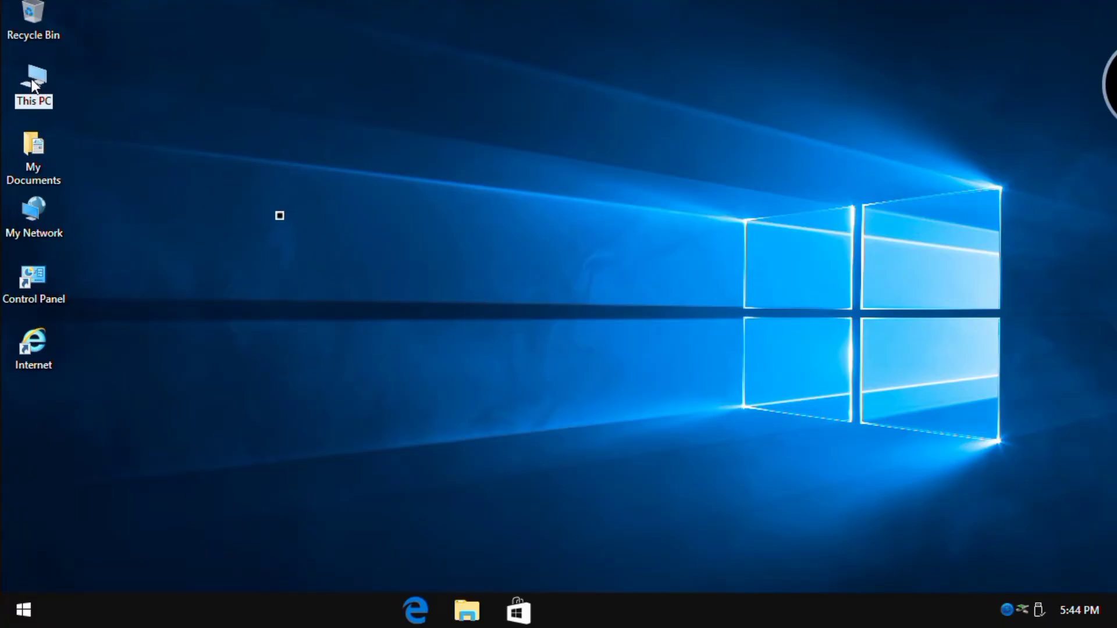
Try to open This PC again, dismiss its context menu, and cancel the Found New Hardware Wizard.
click(1108, 84)
click(856, 82)
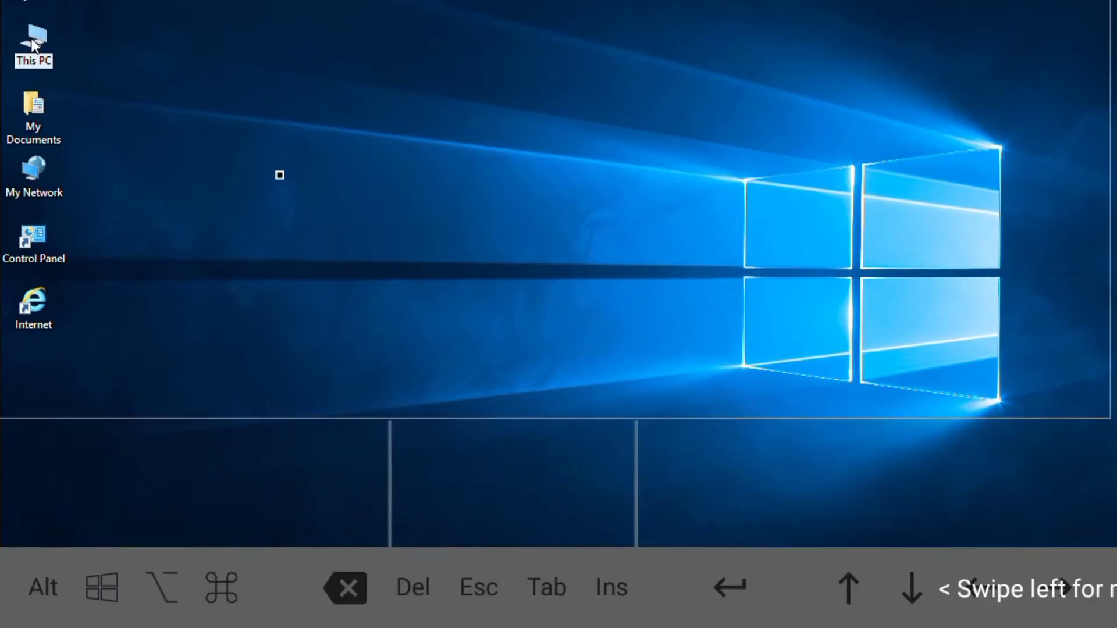
double_click(34, 46)
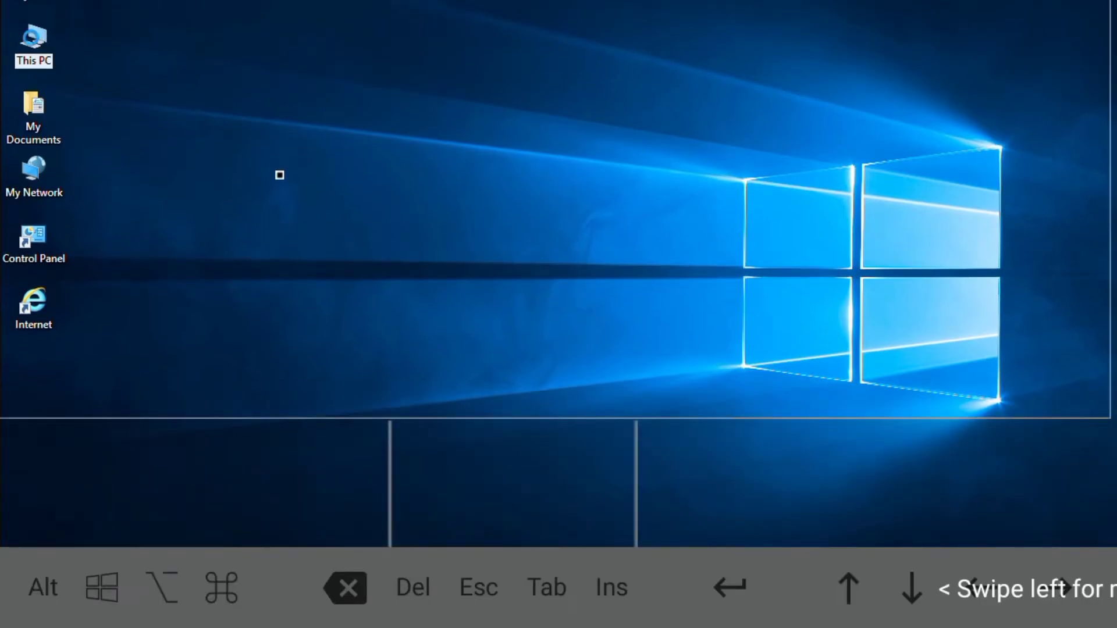
right_click(35, 47)
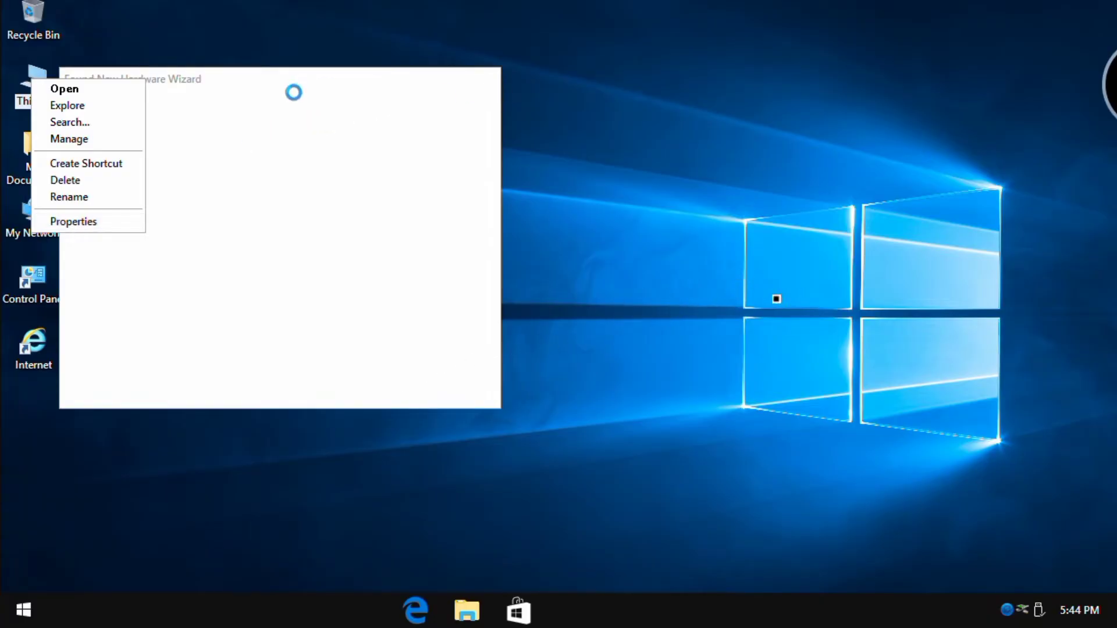
click(593, 66)
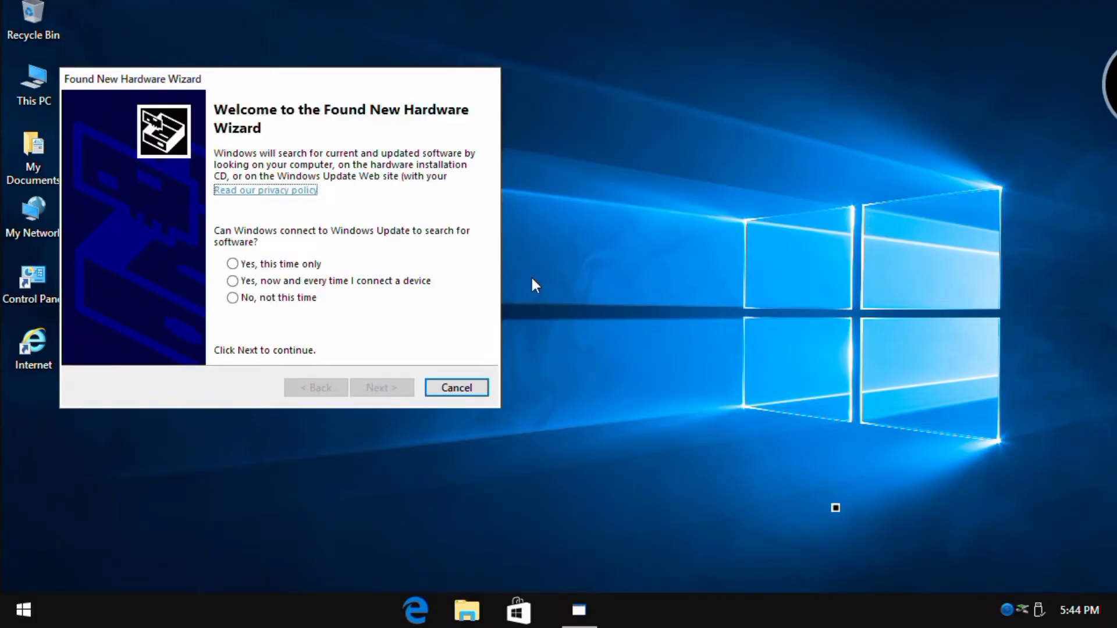
click(456, 388)
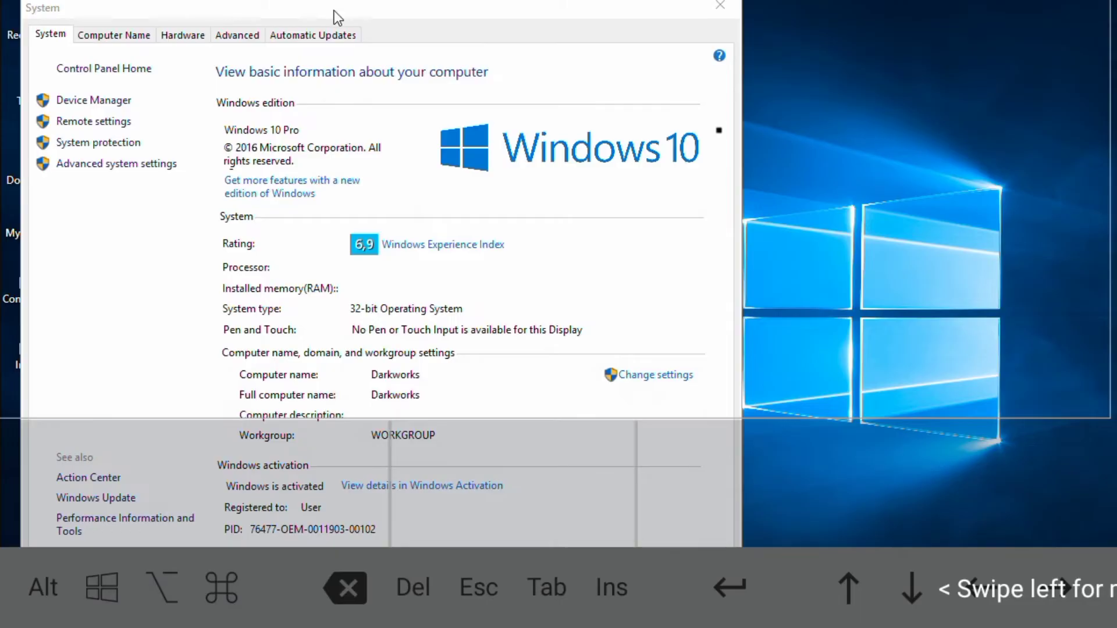
Move the System properties window toward the middle of the desktop and cancel the Found New Hardware Wizard.
click(345, 18)
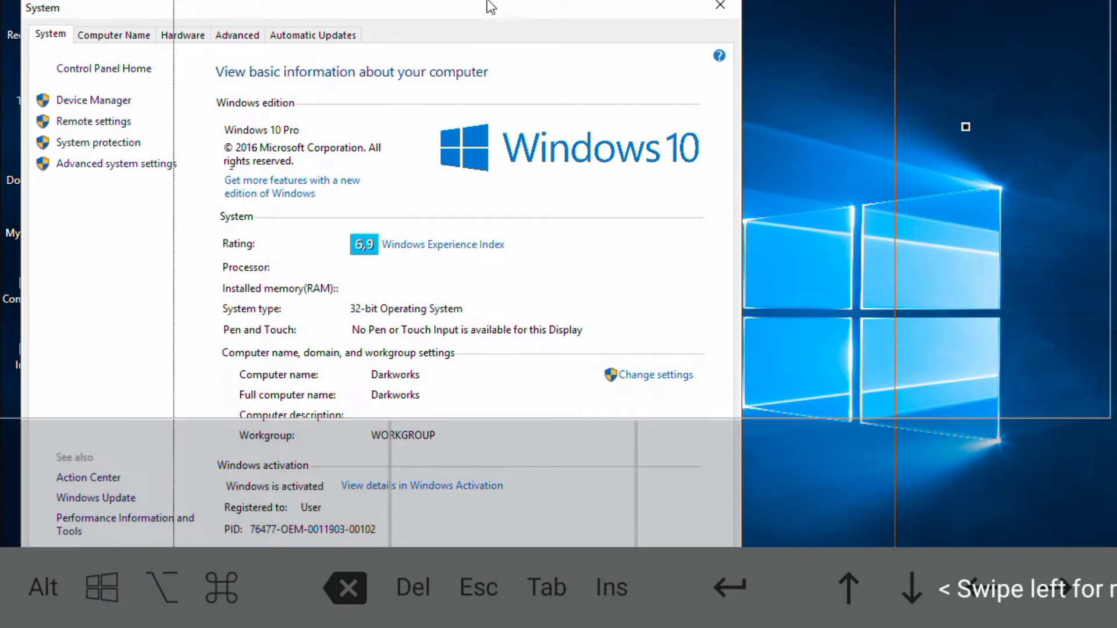
drag(489, 6, 491, 6)
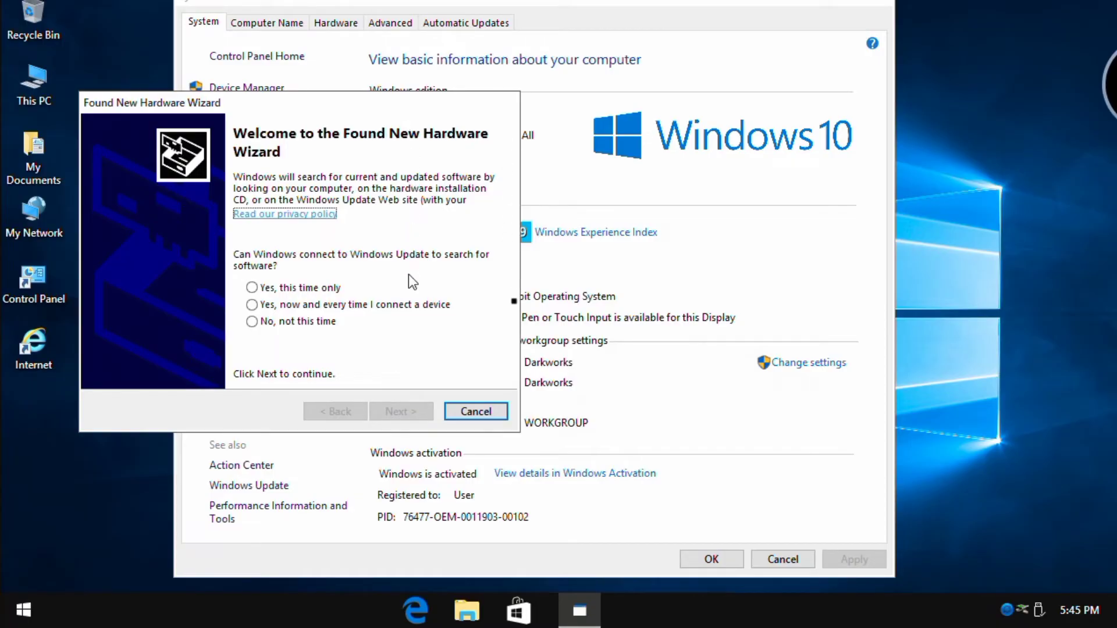
click(589, 612)
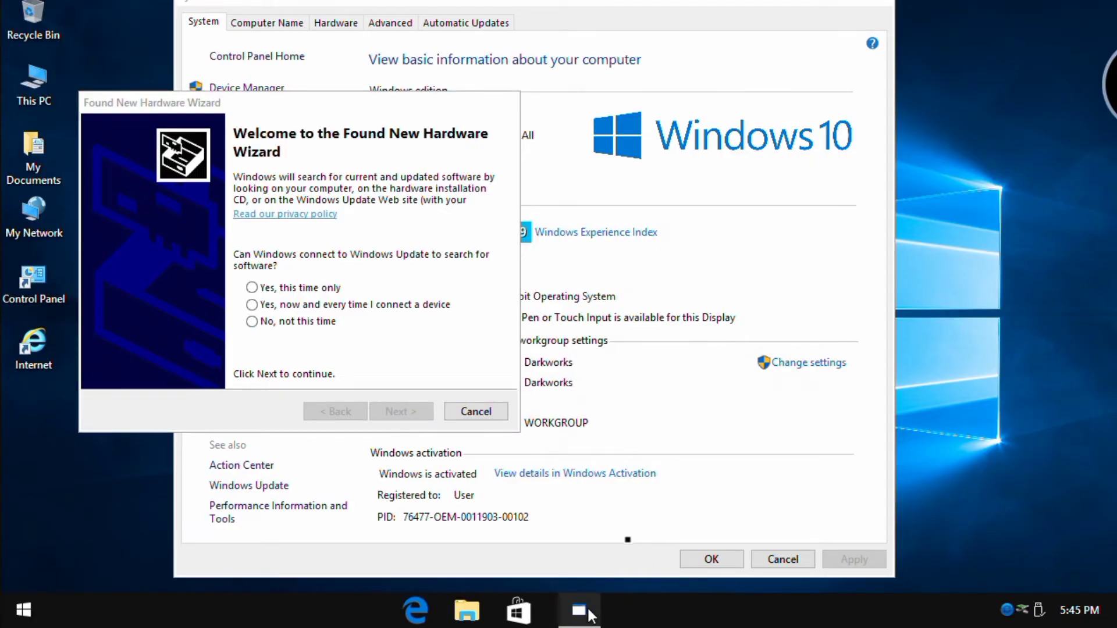
click(590, 612)
click(590, 613)
click(483, 416)
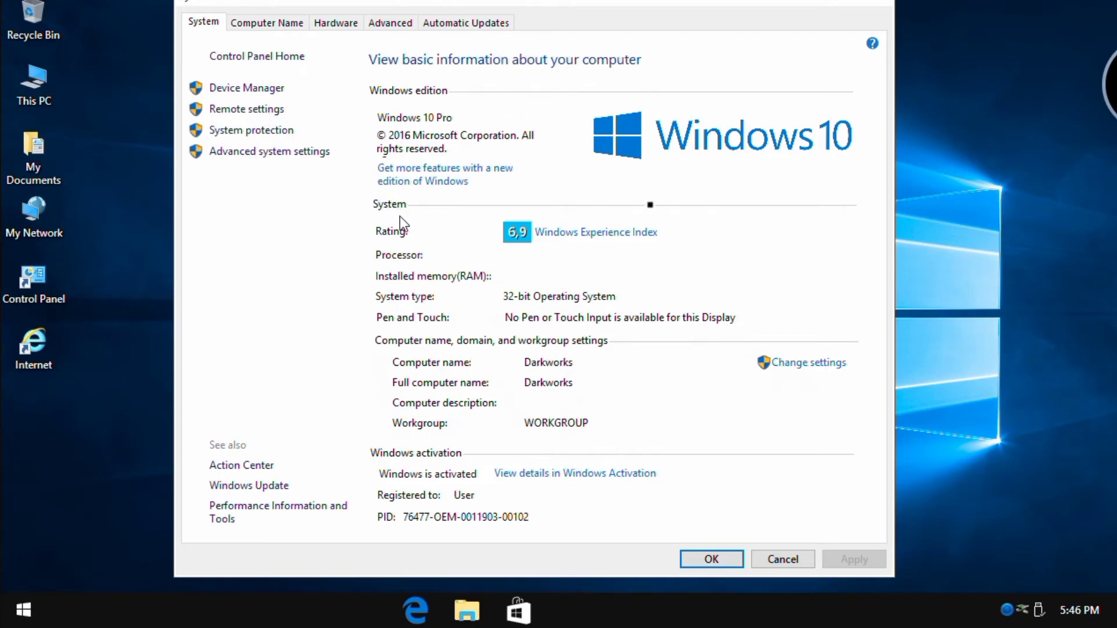
Review the Computer Name, Hardware, Advanced and Automatic Updates pages of the System properties.
click(283, 24)
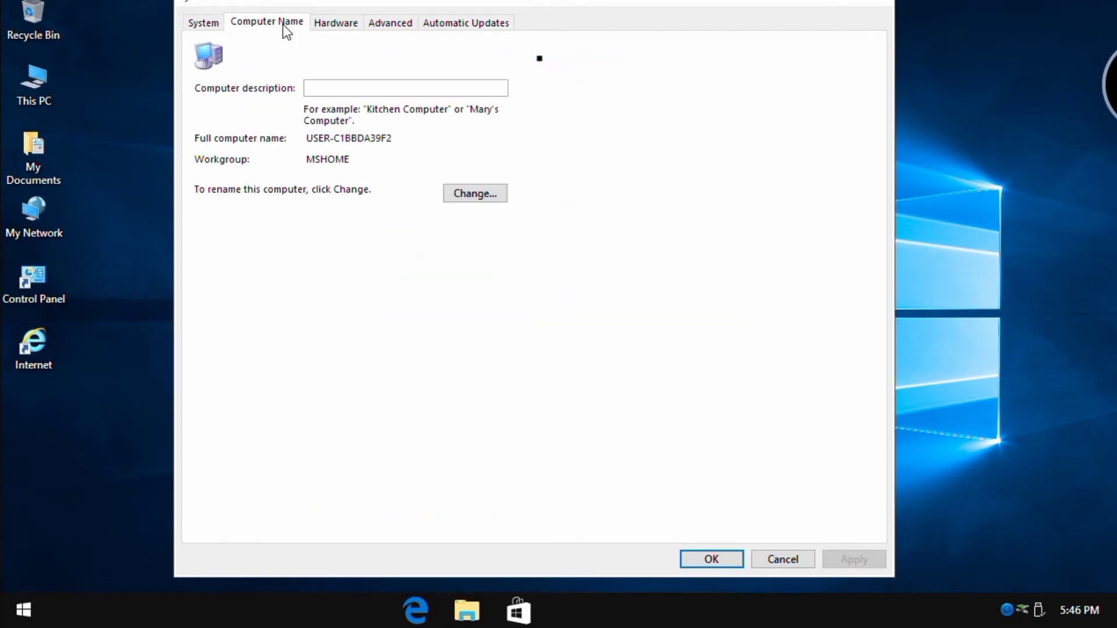
click(321, 25)
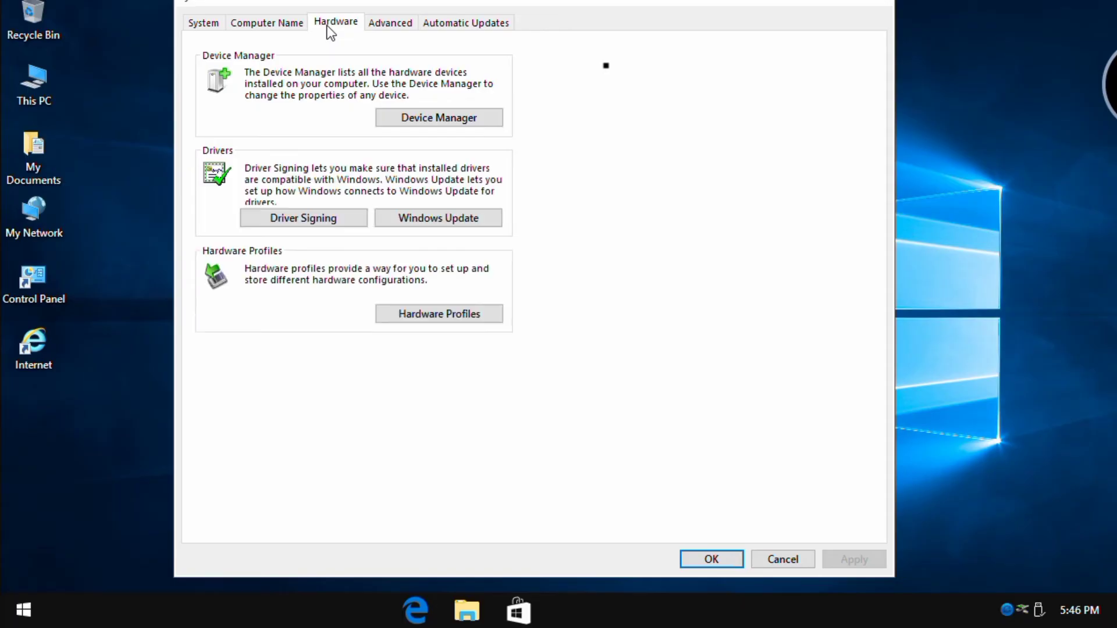
click(385, 24)
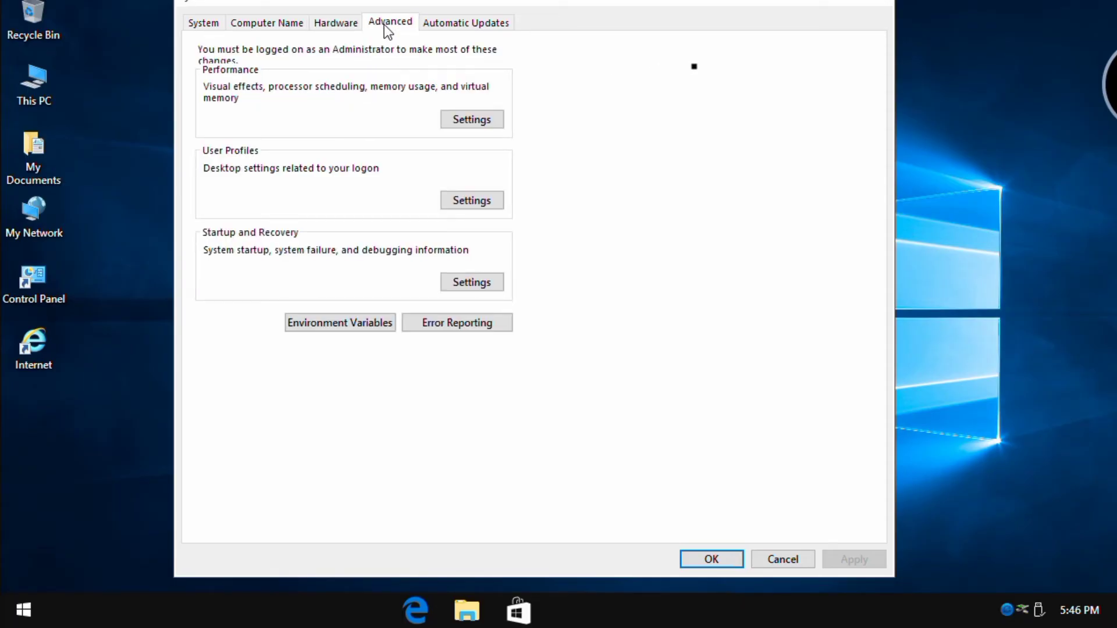
click(455, 23)
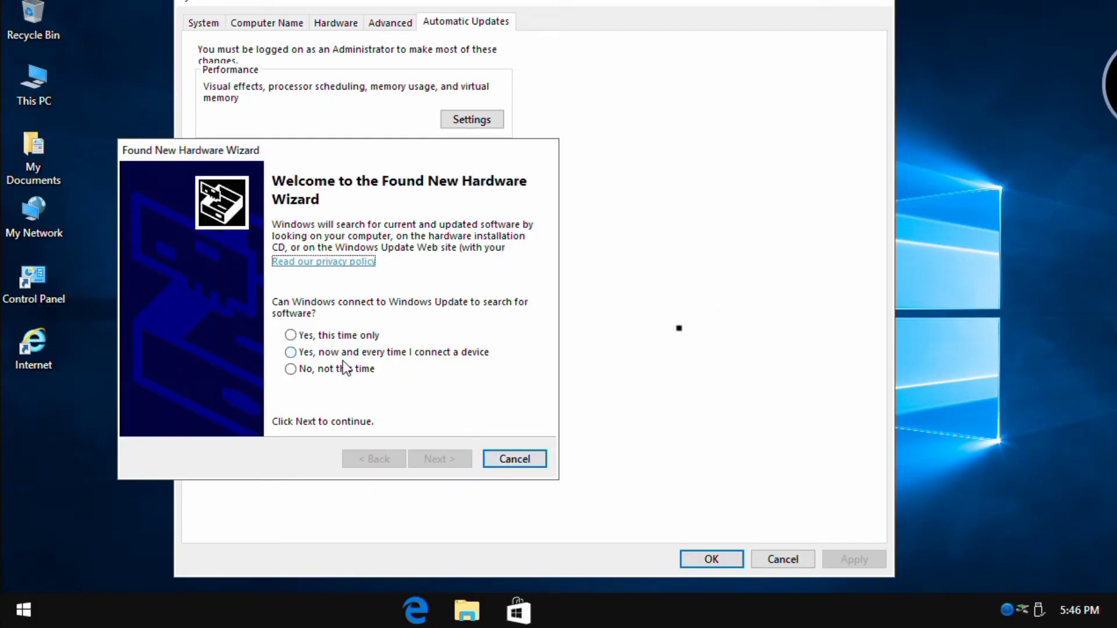
Run the Found New Hardware Wizard without connecting to Windows Update, using automatic software installation.
click(321, 368)
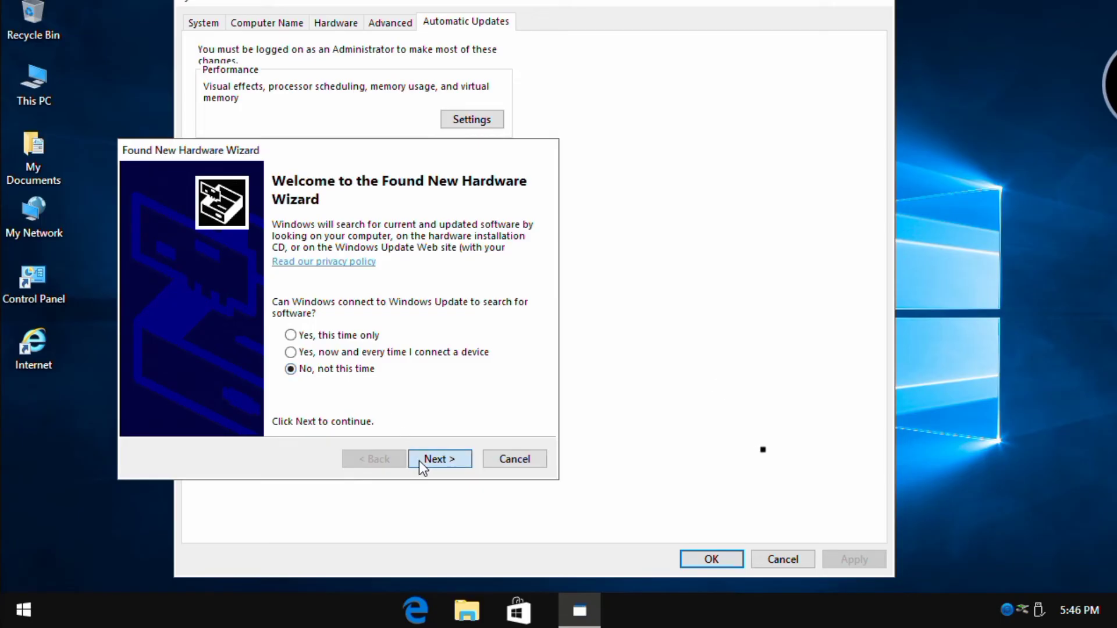
click(420, 461)
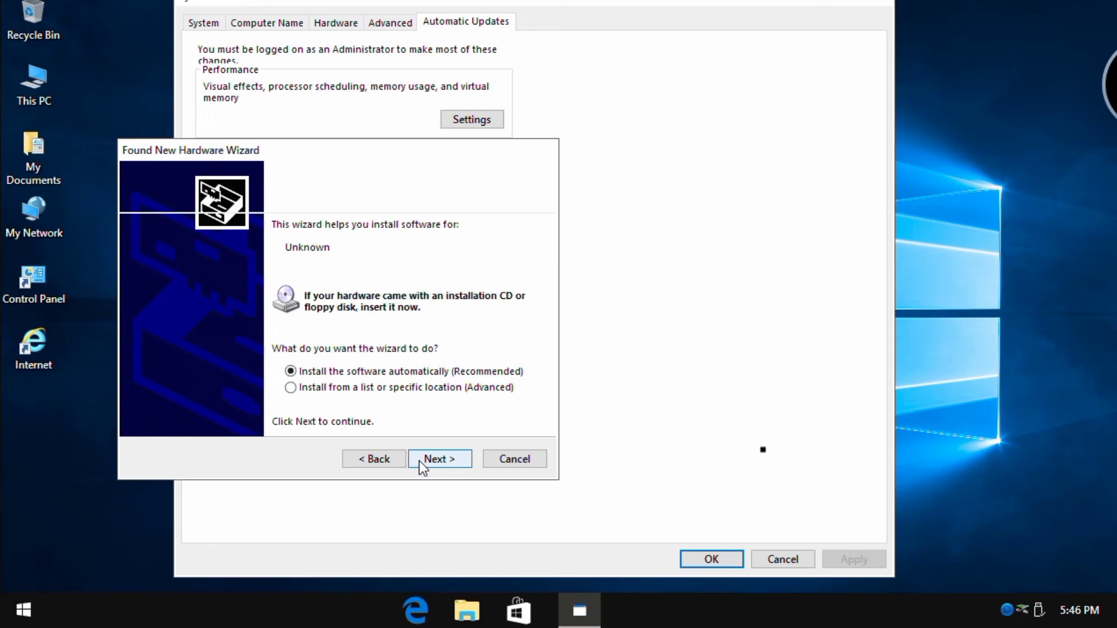
click(420, 462)
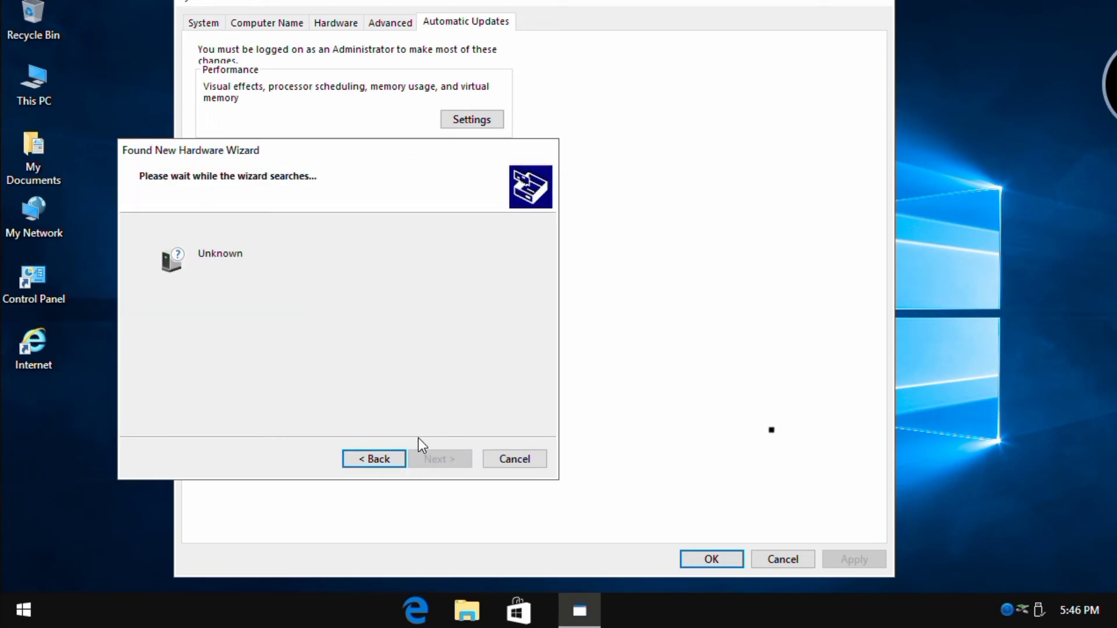
Set Automatic Updates to Automatic (recommended), then return to the general System information and confirm the properties.
click(417, 511)
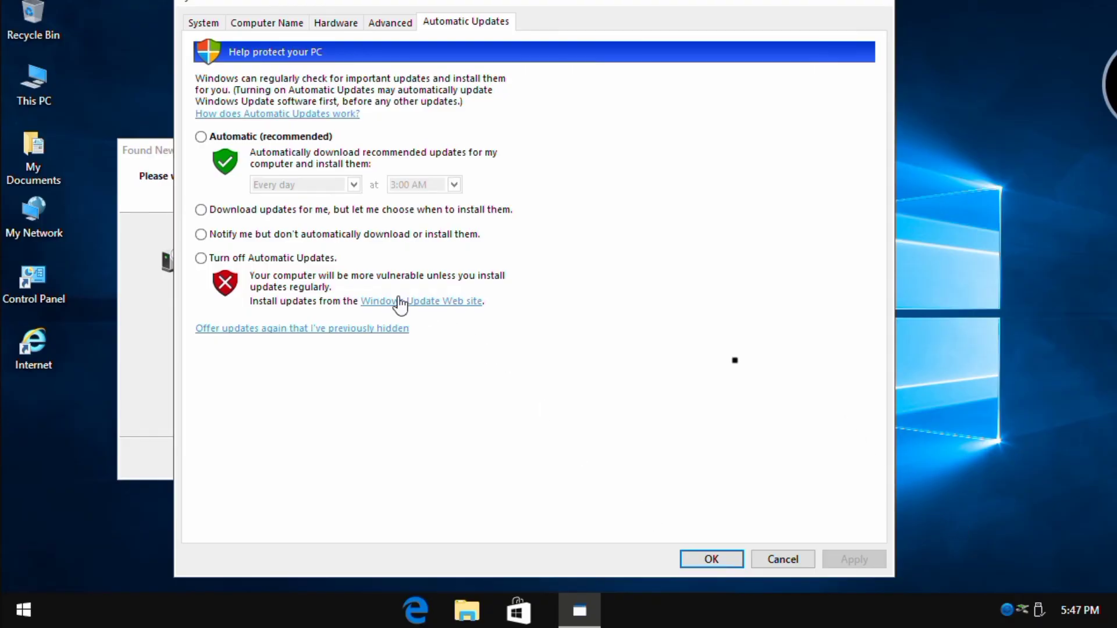
click(200, 137)
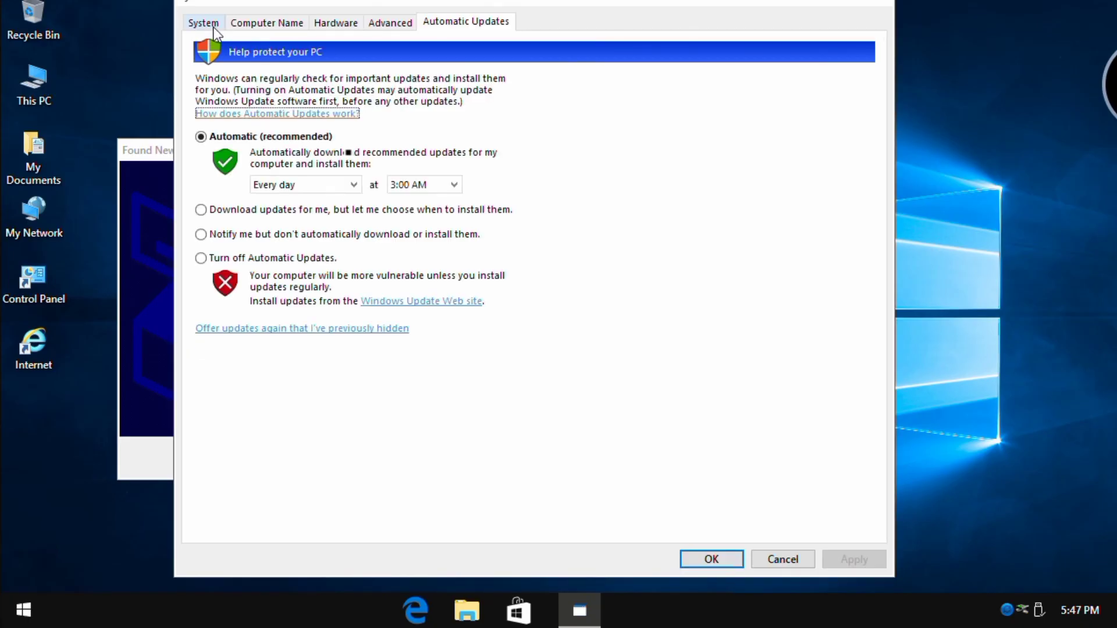
click(203, 23)
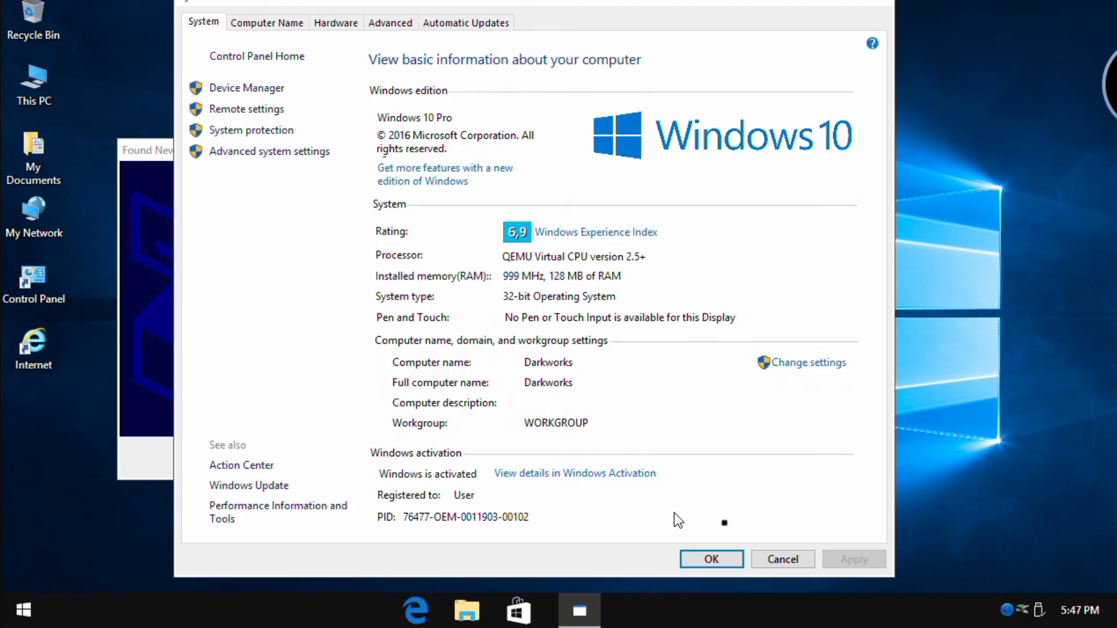
click(708, 556)
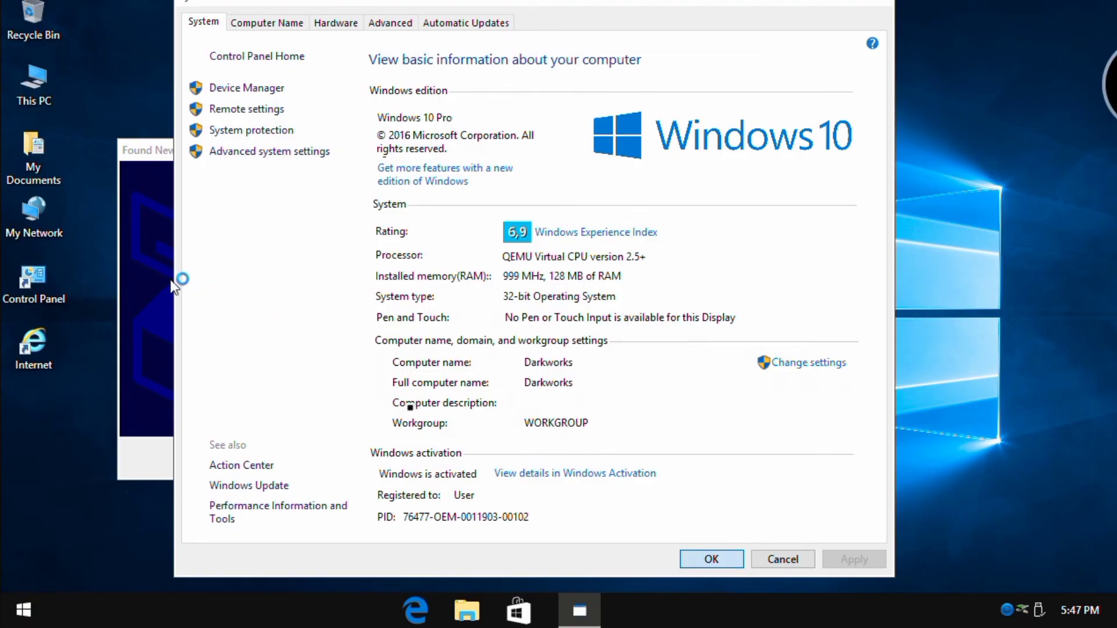
Bring the Found New Hardware Wizard to the front.
click(147, 274)
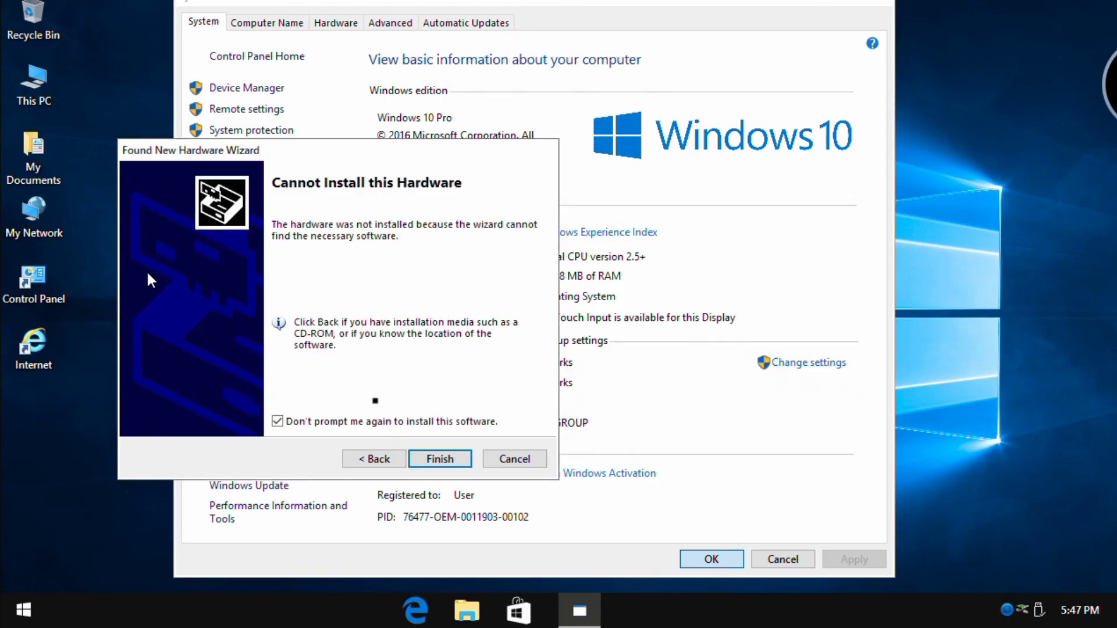